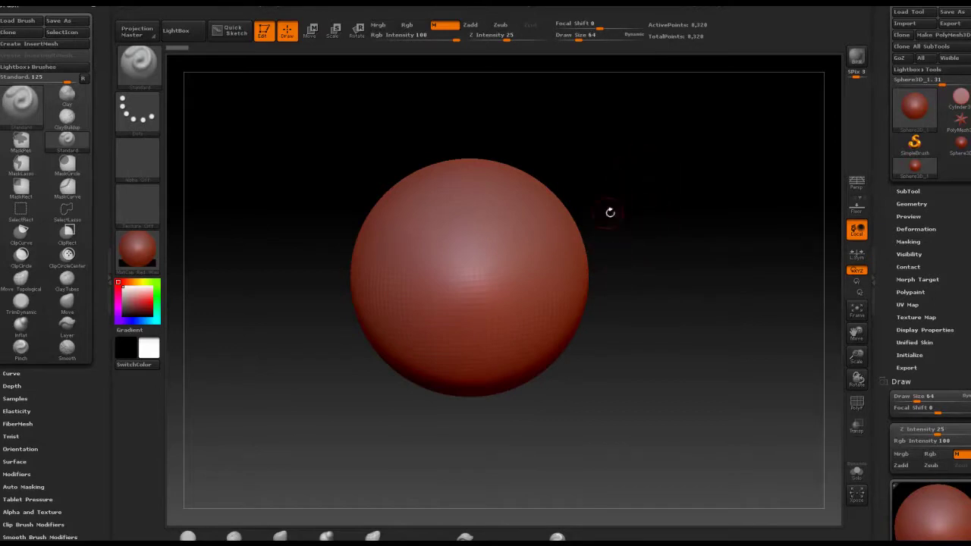
Apply the MatCap Sculpy material to the sphere and convert the primitive to a PolyMesh3D
alt+drag(611, 213, 610, 234)
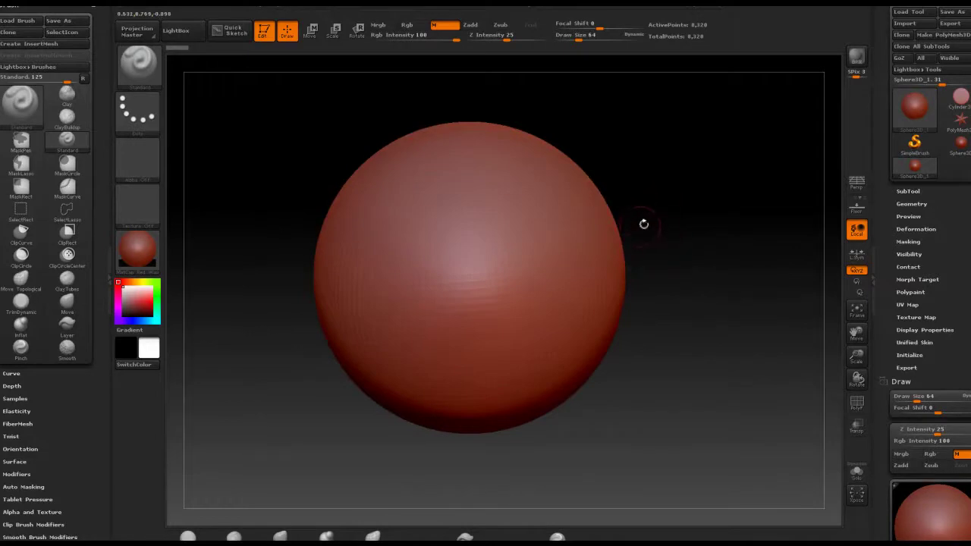
alt+drag(647, 246, 628, 258)
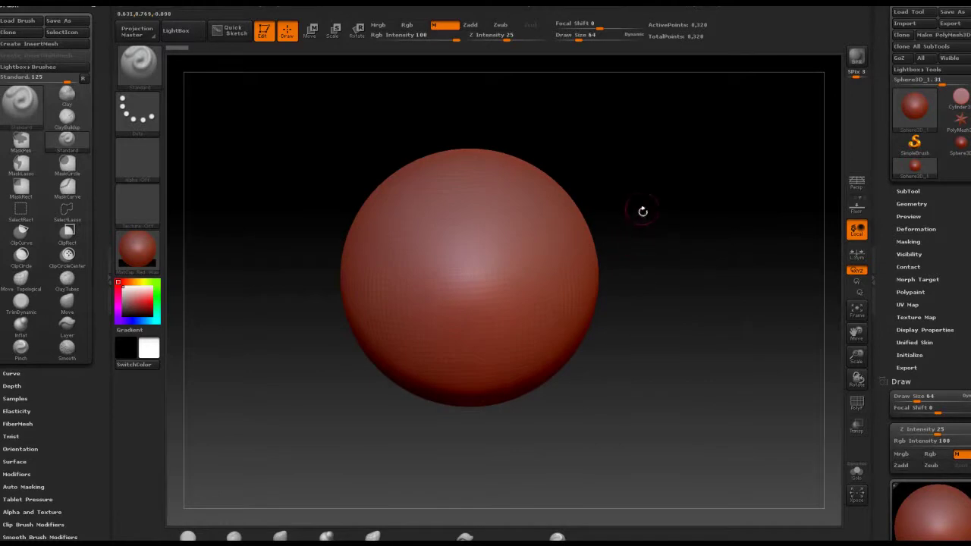
click(139, 266)
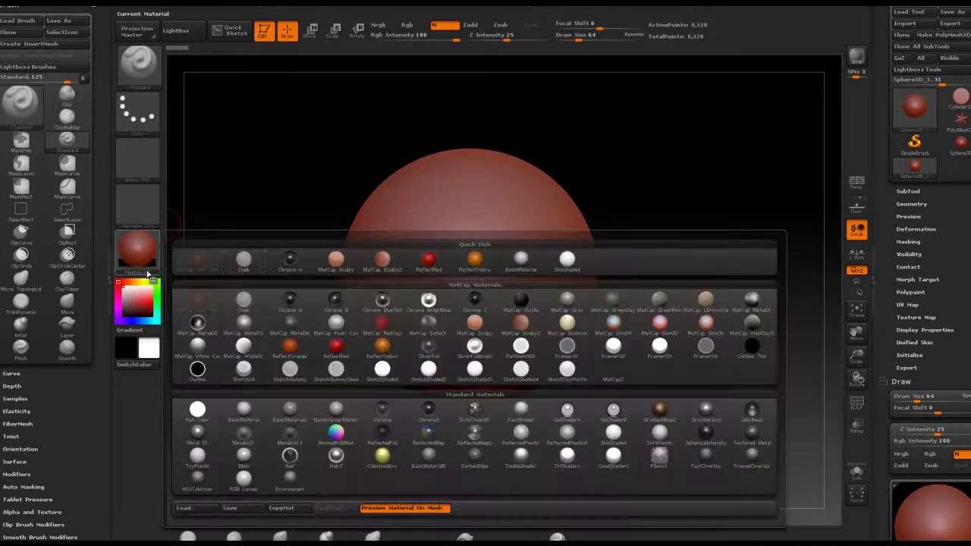
click(331, 274)
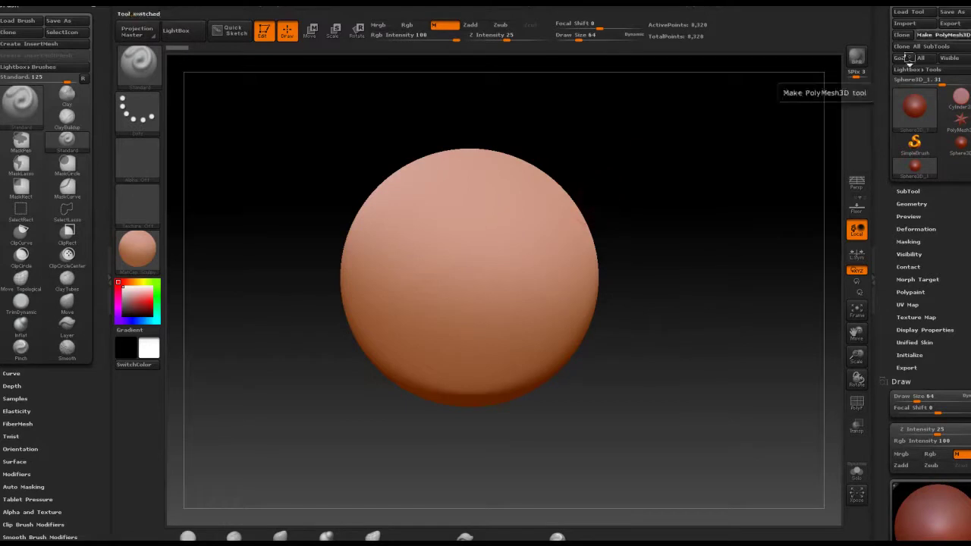
click(941, 35)
alt+drag(640, 223, 650, 249)
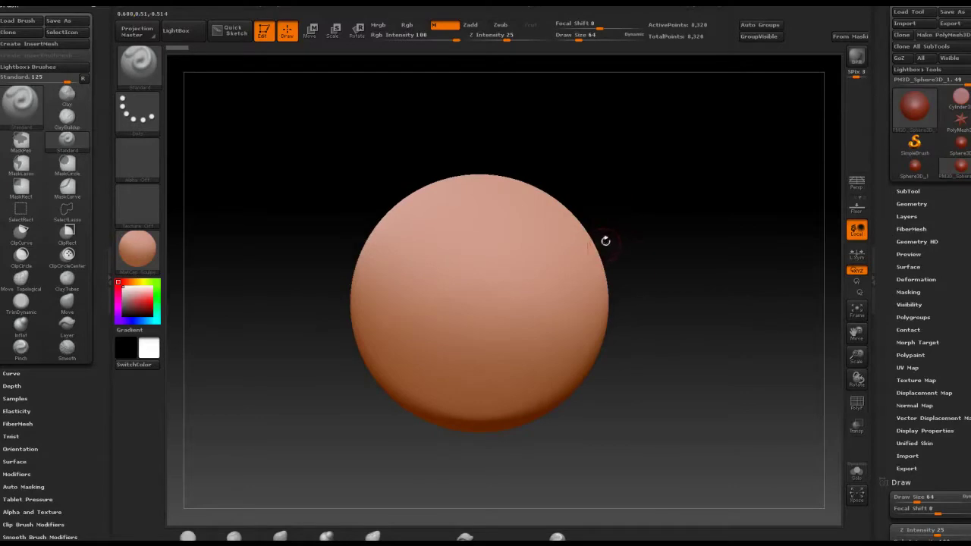
key(ctrl)
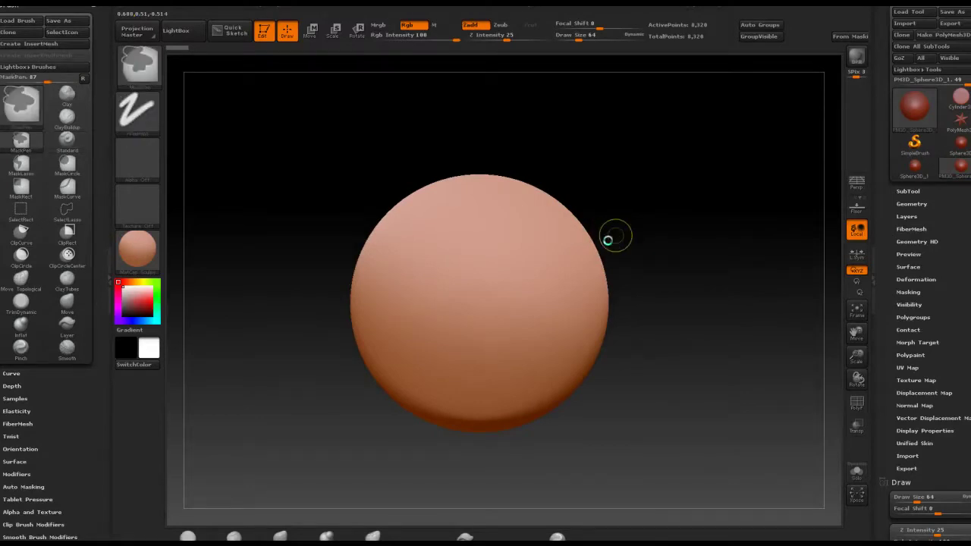
key(ctrl+s)
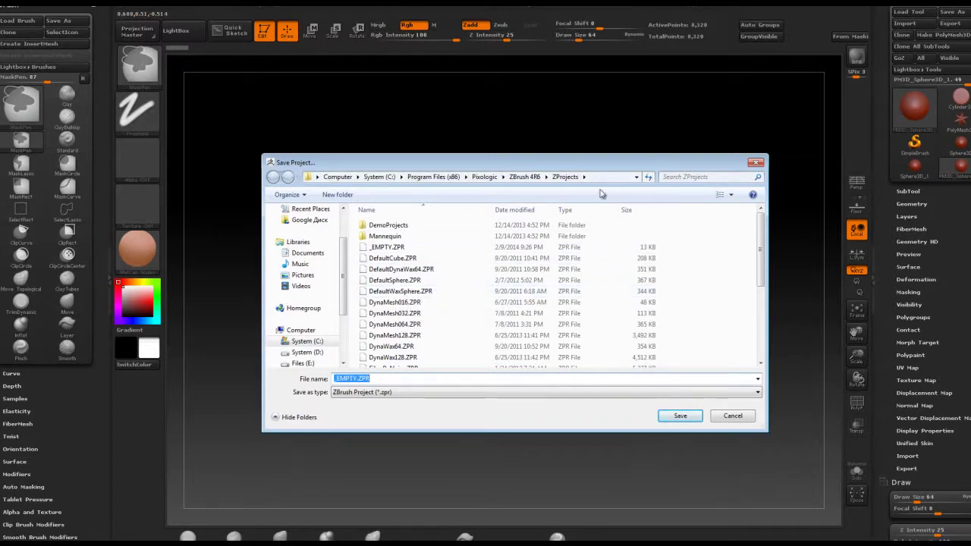
click(303, 225)
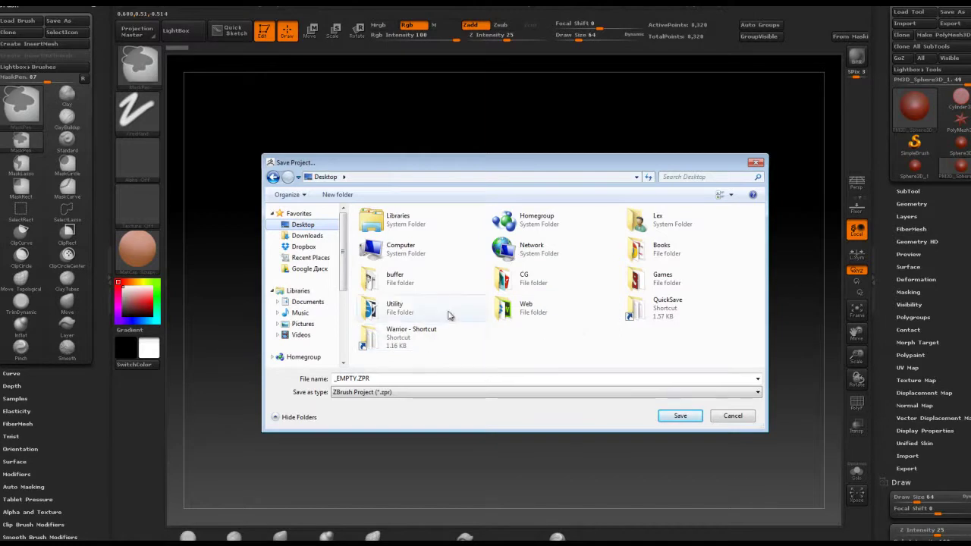
click(730, 416)
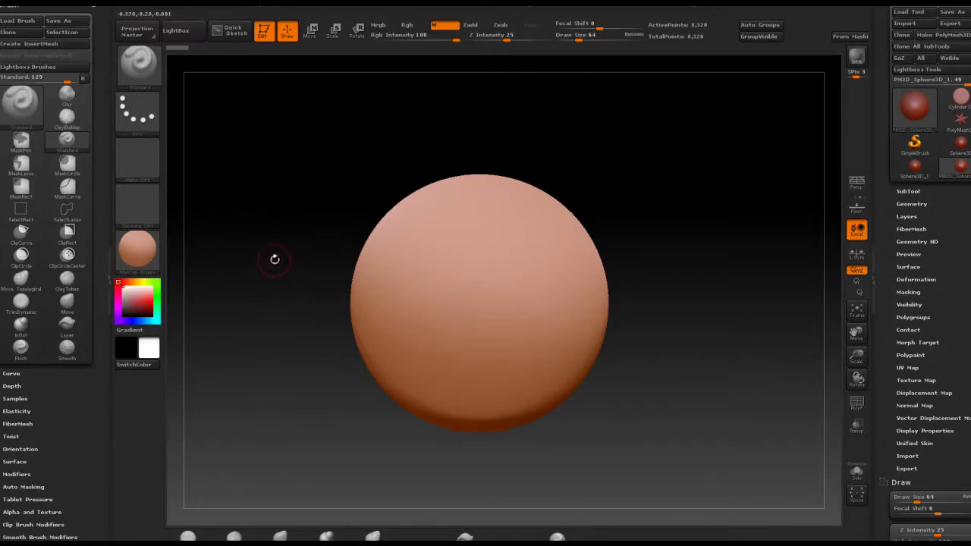
Preview the SilverFoil and MatCap Skeleton materials on the sphere, ending with MatCap Metal04 as the current material
click(137, 249)
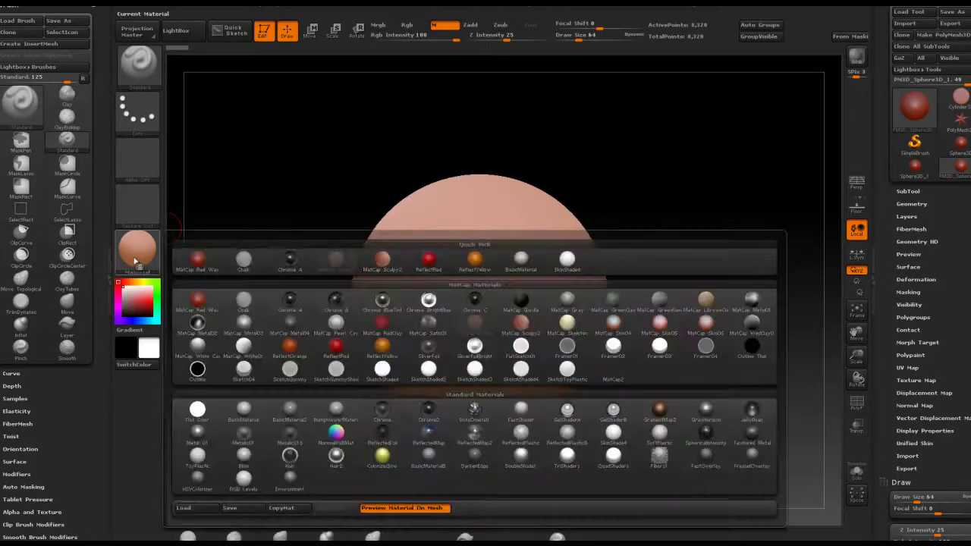
click(431, 351)
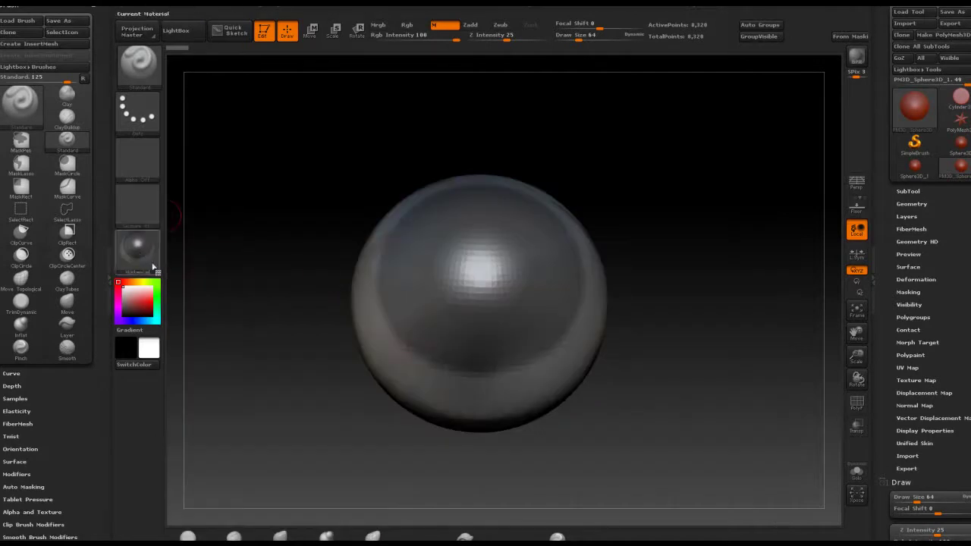
click(137, 249)
click(568, 333)
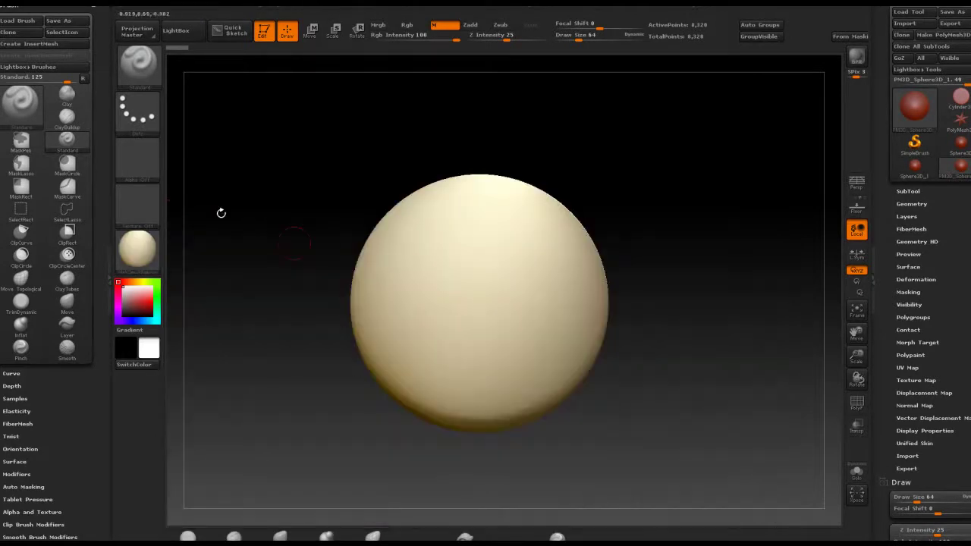
click(138, 249)
click(287, 324)
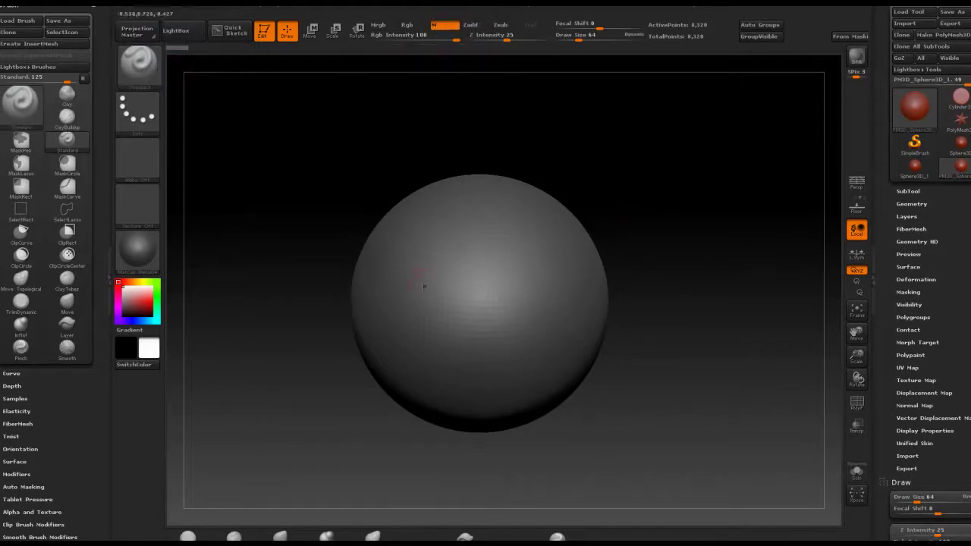
key(space)
click(416, 344)
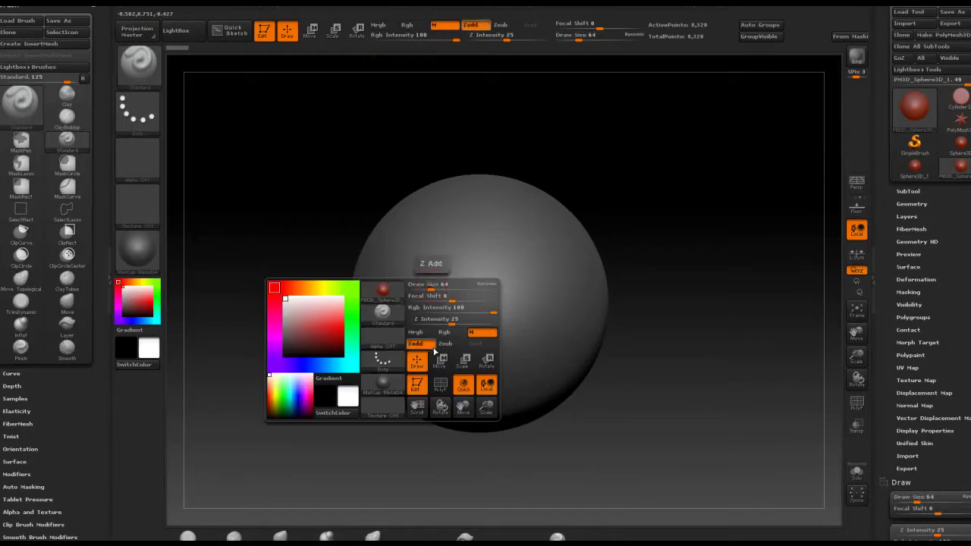
click(423, 348)
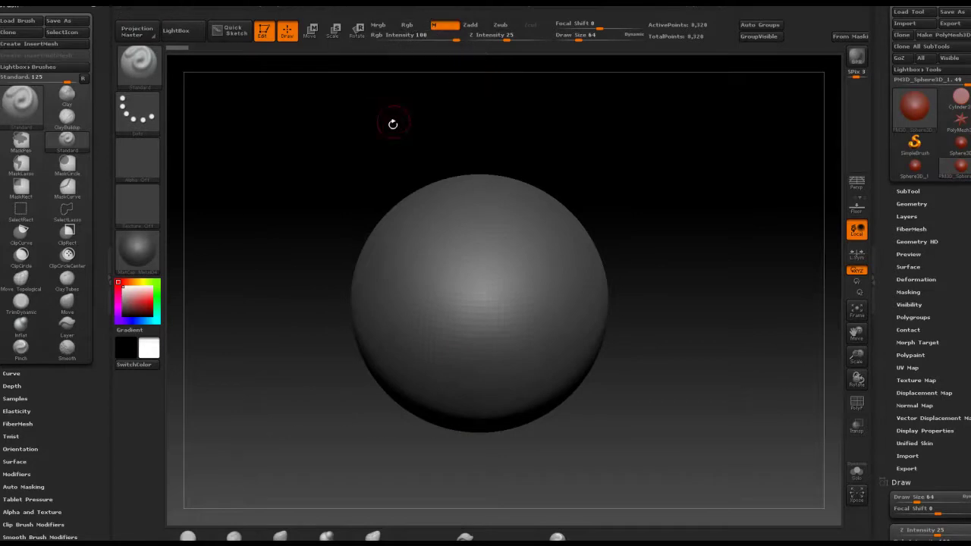
Turn on Colorize in the sphere's Polypaint settings and set the brush's draw size to 101
mouse_move(132, 257)
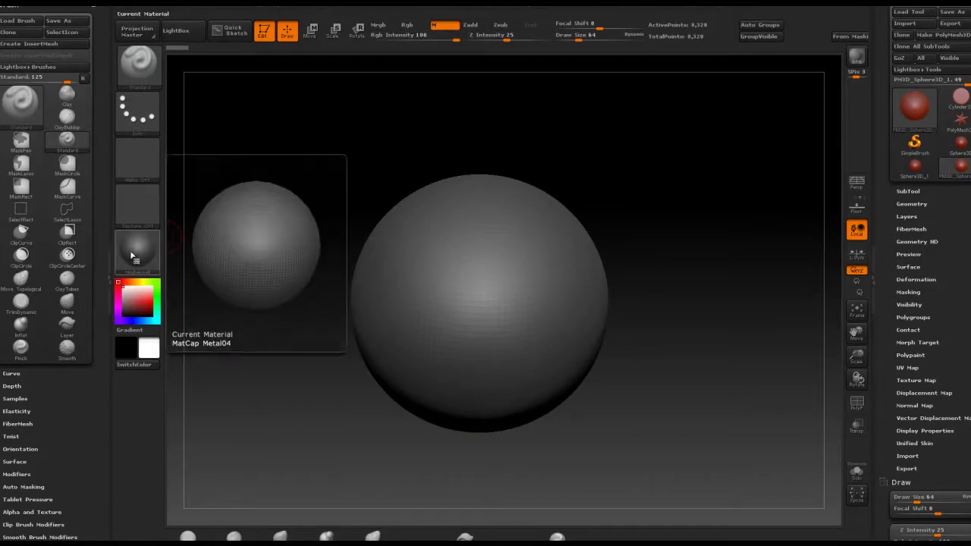
click(902, 355)
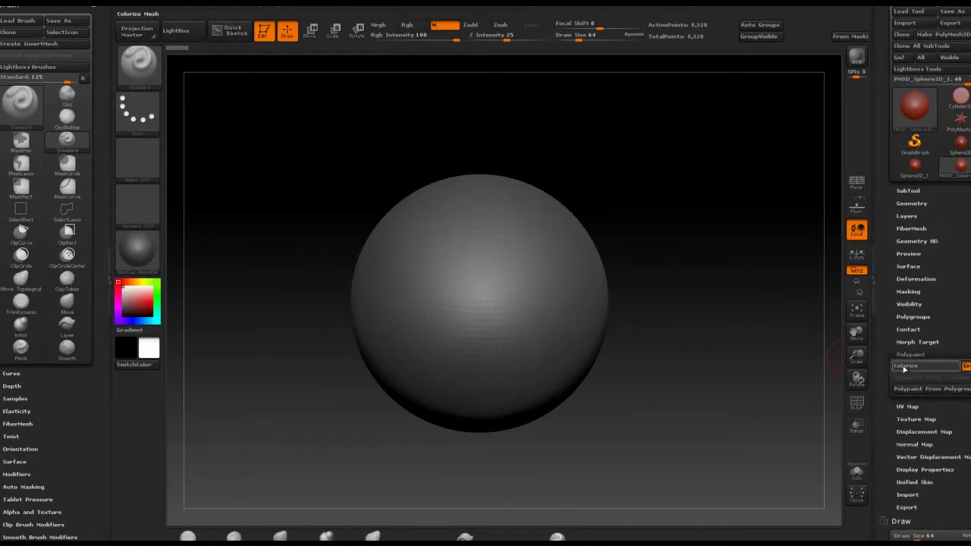
click(907, 365)
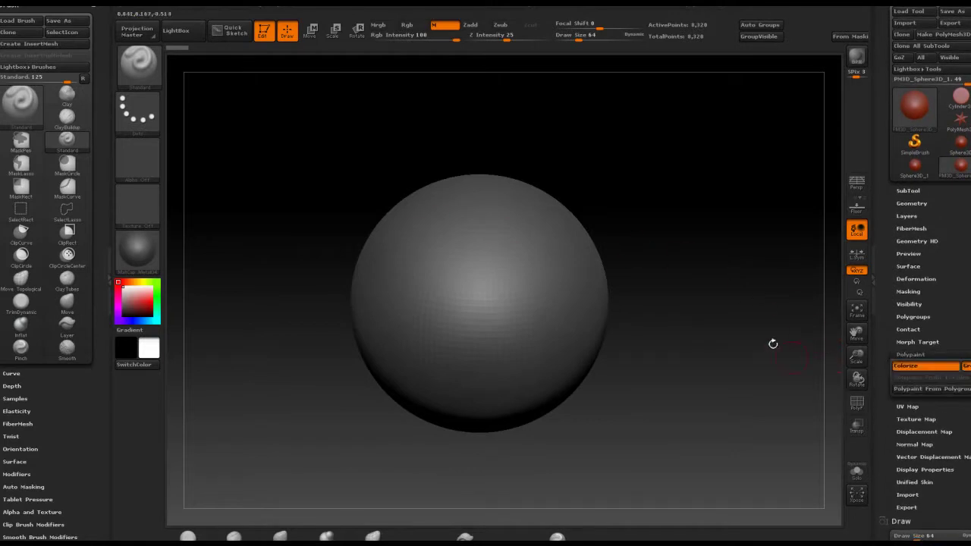
key(space)
Make MatCap Skin04 the current material and paint a patch of it onto the upper part of the sphere
click(137, 249)
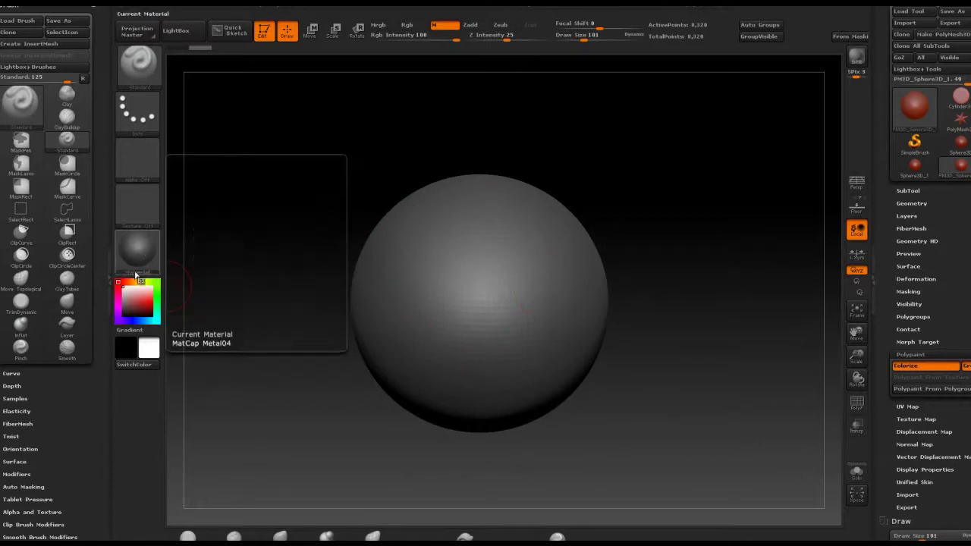
click(139, 254)
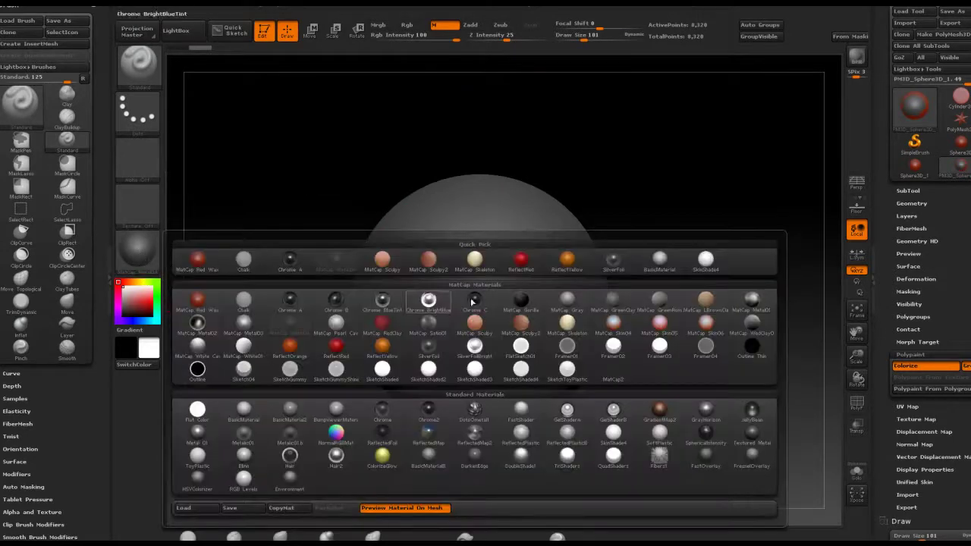
click(597, 332)
drag(657, 209, 681, 217)
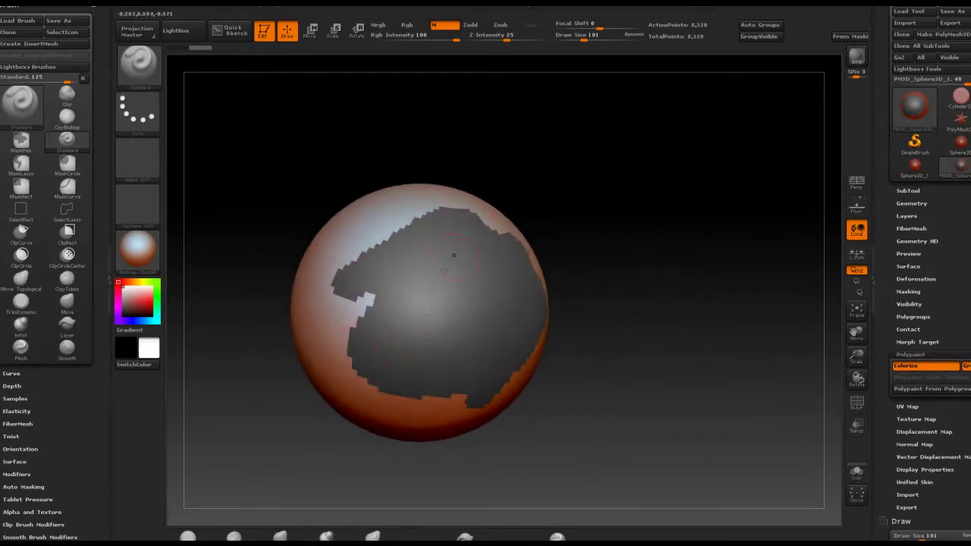
alt+drag(597, 237, 473, 247)
Paint a ReflectYellow patch next to the MatCap Skin04 patch on the sphere and switch the current material to Chrome
click(137, 249)
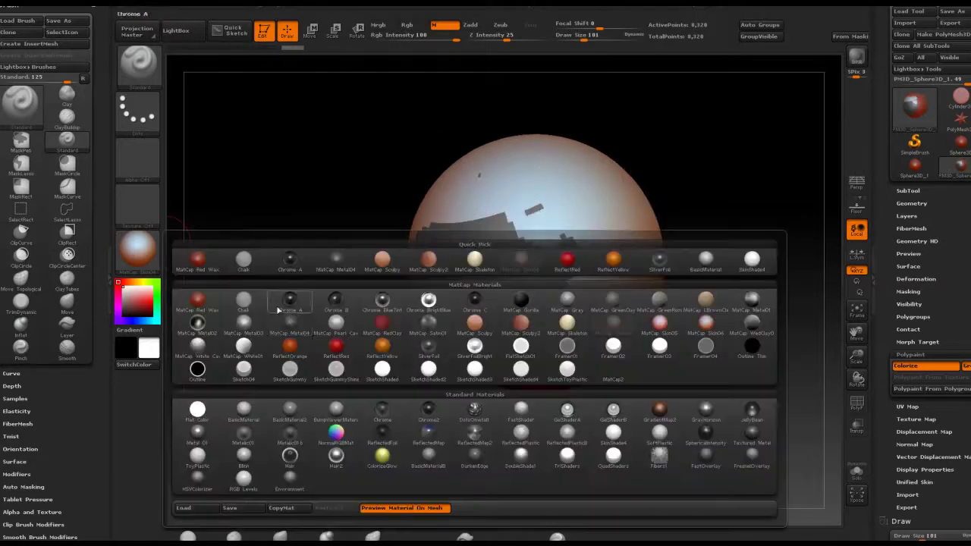
click(384, 346)
mouse_move(702, 182)
mouse_down()
mouse_move(632, 230)
mouse_move(584, 231)
mouse_move(622, 247)
mouse_up()
drag(742, 172, 774, 190)
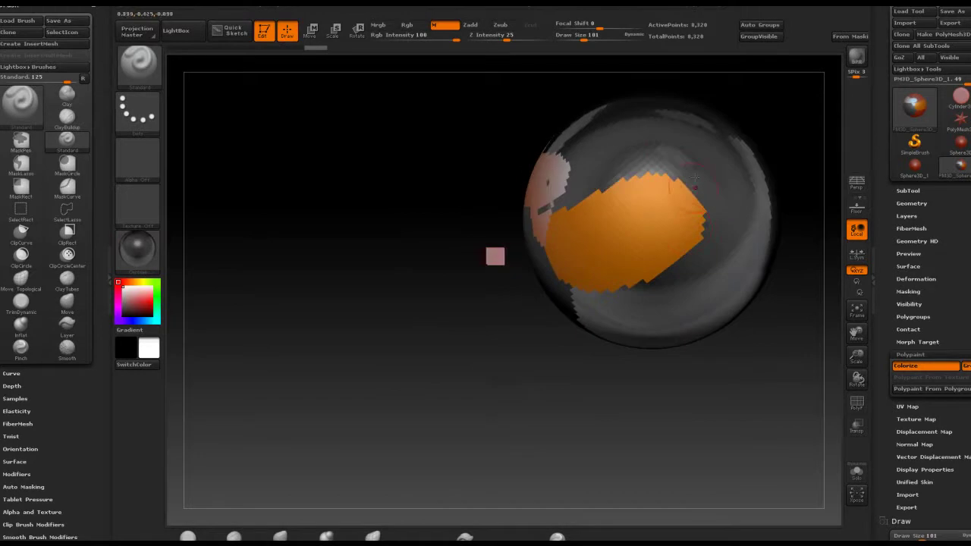
drag(669, 188, 657, 177)
alt+drag(478, 265, 213, 353)
mouse_move(509, 195)
mouse_down()
mouse_move(538, 212)
mouse_move(528, 248)
mouse_move(524, 232)
mouse_move(567, 227)
mouse_move(572, 195)
mouse_move(534, 246)
mouse_up()
Switch the current material to NormalRGBMat and compare the painted and unpainted areas from several sides of the sphere
click(151, 262)
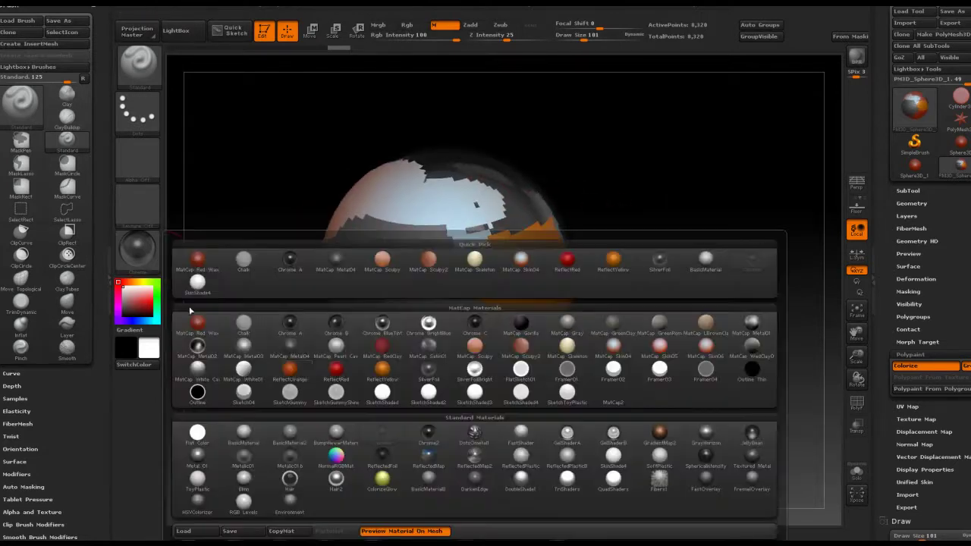
click(314, 462)
drag(312, 459, 354, 397)
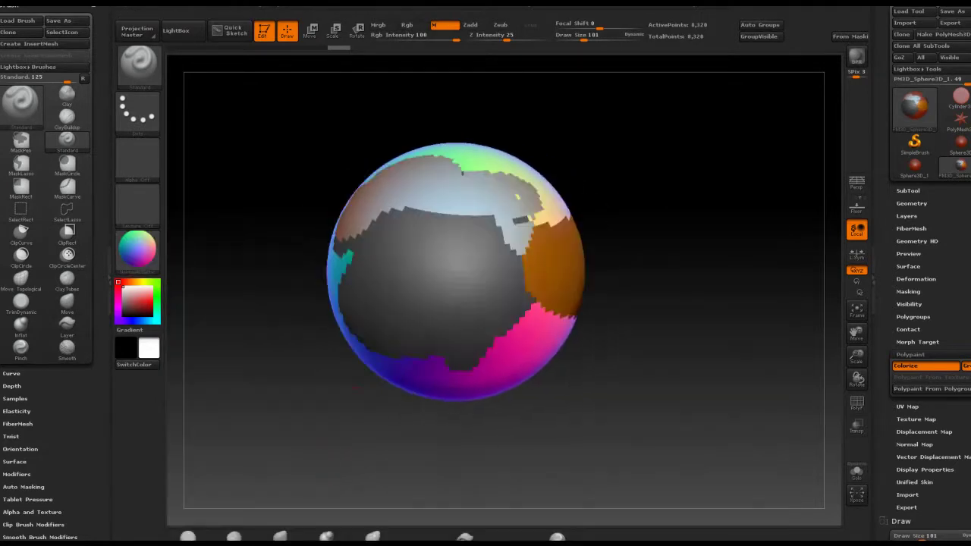
mouse_move(630, 215)
mouse_down()
mouse_move(641, 189)
mouse_move(610, 174)
mouse_move(615, 202)
mouse_move(407, 374)
mouse_move(434, 241)
mouse_up()
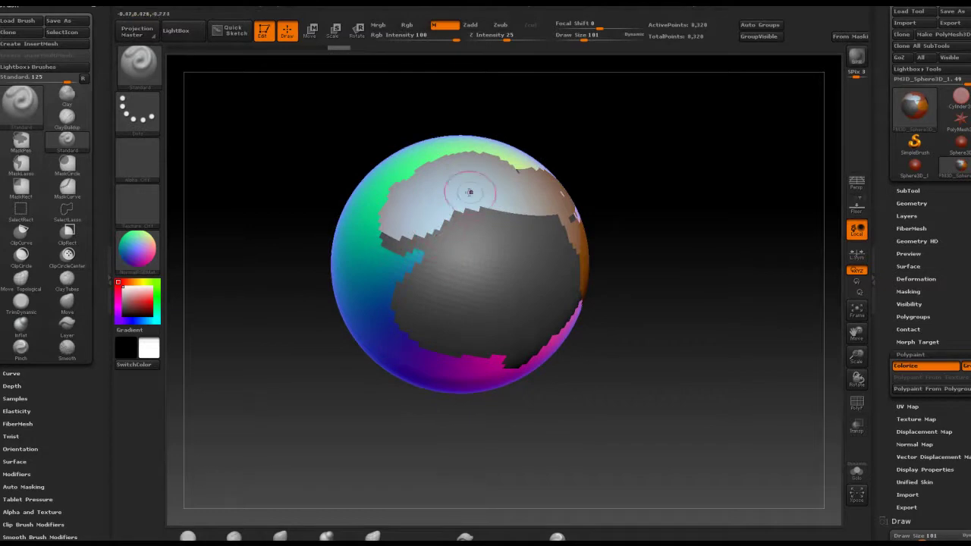
mouse_move(545, 127)
mouse_down()
mouse_move(582, 114)
mouse_move(336, 126)
mouse_move(527, 126)
mouse_move(420, 325)
mouse_move(550, 158)
mouse_up()
Make ReflectedMap2 the current material and paint a patch of it onto an unpainted side of the sphere
click(138, 248)
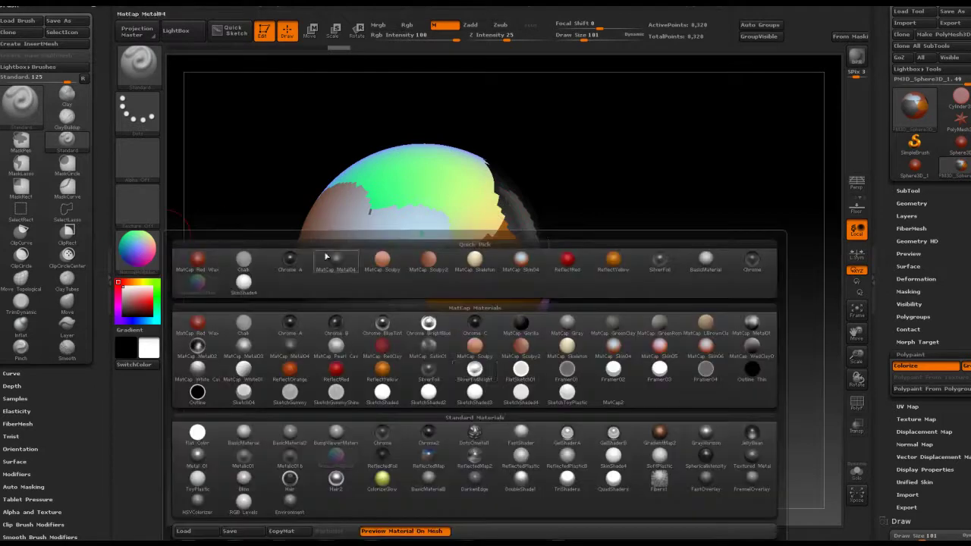
click(454, 469)
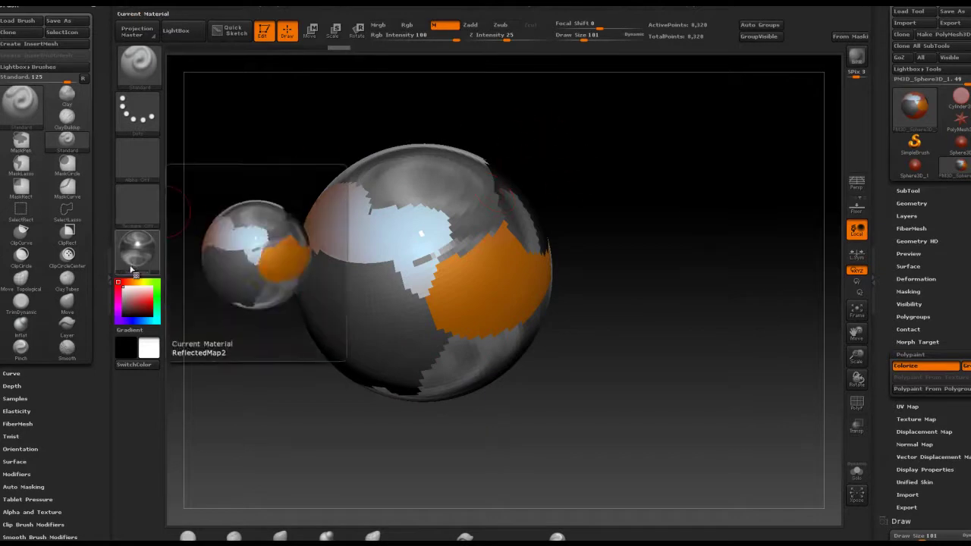
mouse_move(403, 216)
mouse_down()
mouse_move(341, 311)
mouse_move(425, 372)
mouse_move(520, 304)
mouse_move(537, 236)
mouse_move(650, 202)
mouse_up()
drag(652, 165, 466, 191)
drag(435, 299, 114, 258)
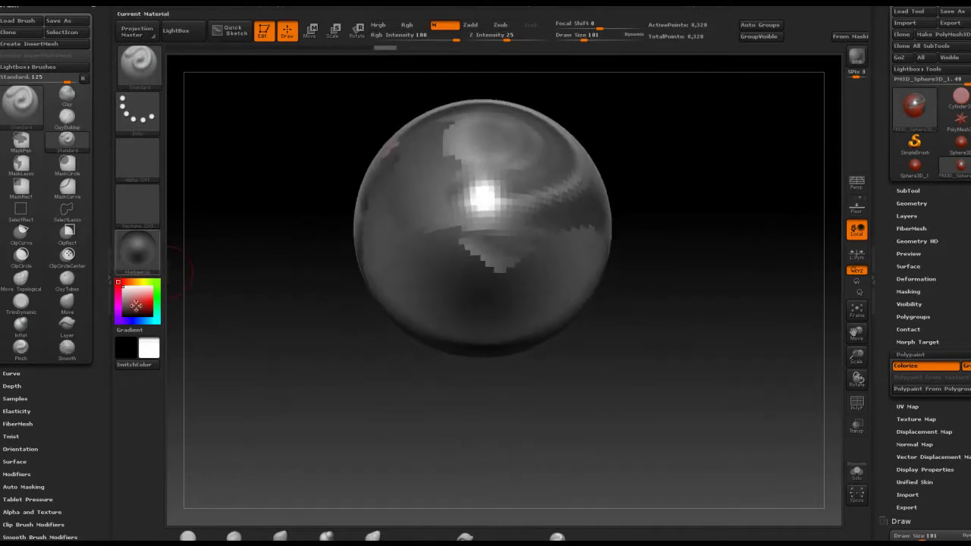
Switch the current material to SkinShade4 and inspect the painted material patches all around the sphere
click(132, 269)
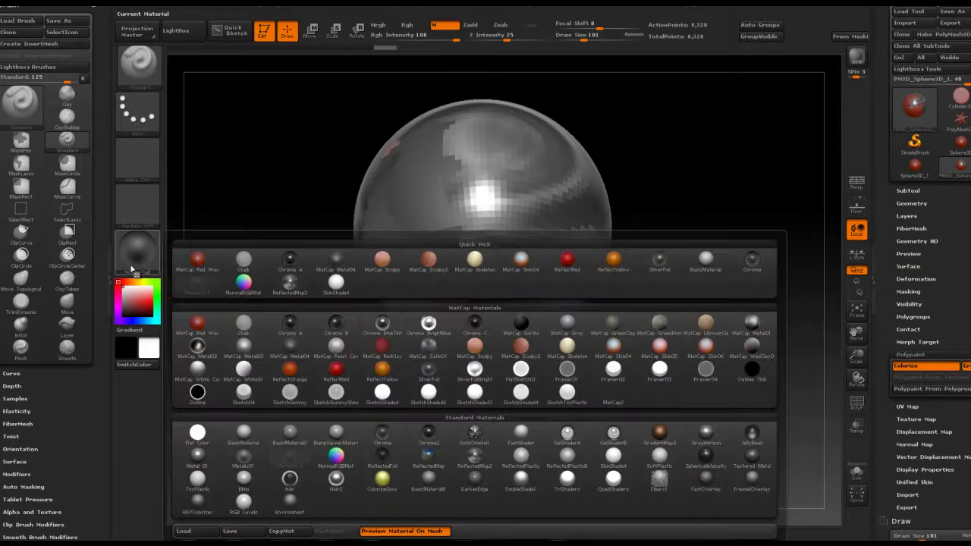
click(614, 457)
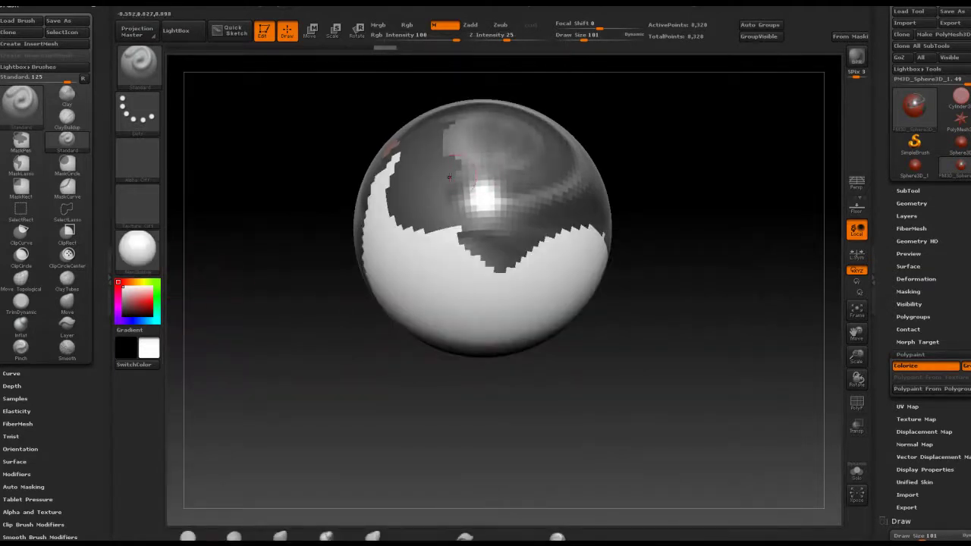
drag(611, 146, 644, 237)
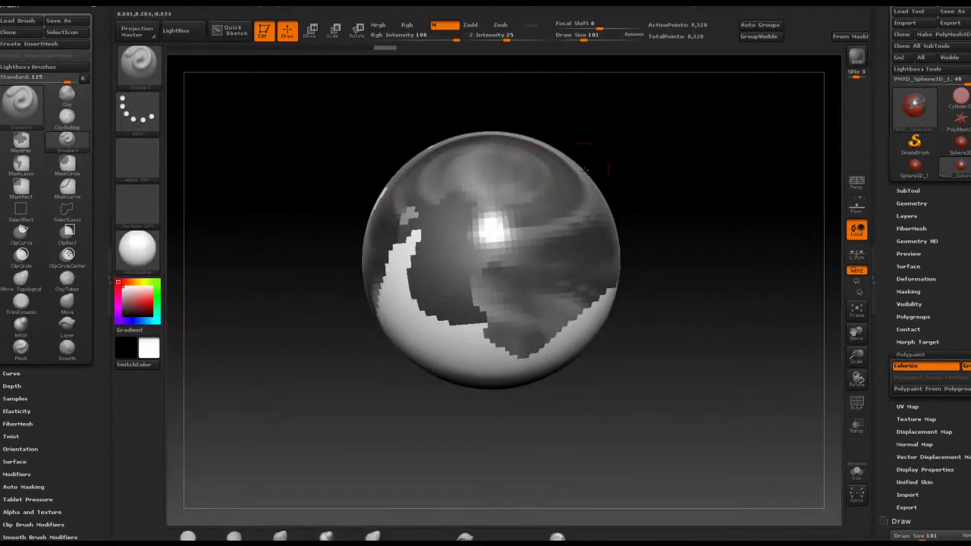
mouse_move(585, 124)
mouse_down()
mouse_move(607, 160)
mouse_move(602, 182)
mouse_move(556, 180)
mouse_move(584, 178)
mouse_move(576, 220)
mouse_up()
drag(556, 143, 409, 159)
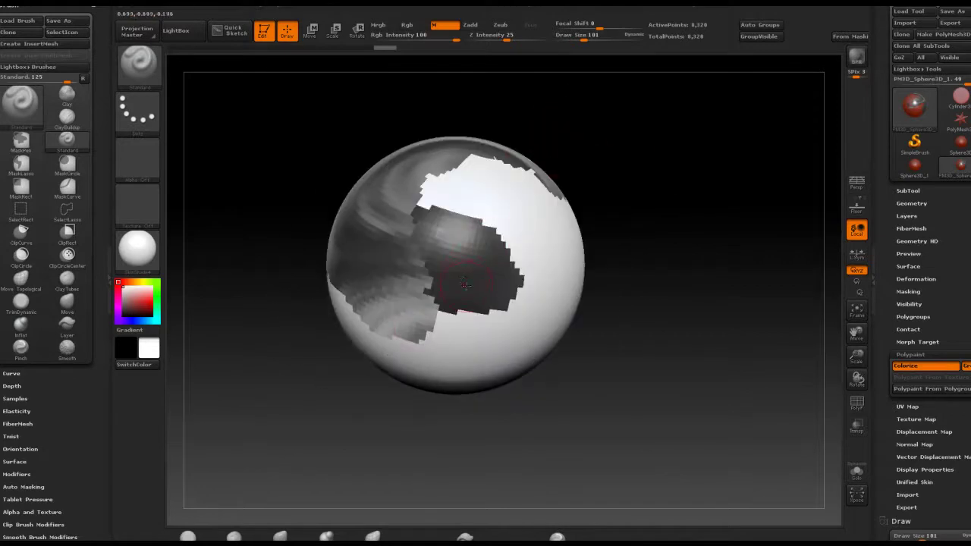
mouse_move(592, 173)
mouse_down()
mouse_move(552, 179)
mouse_move(526, 154)
mouse_move(547, 168)
mouse_up()
drag(551, 341, 549, 245)
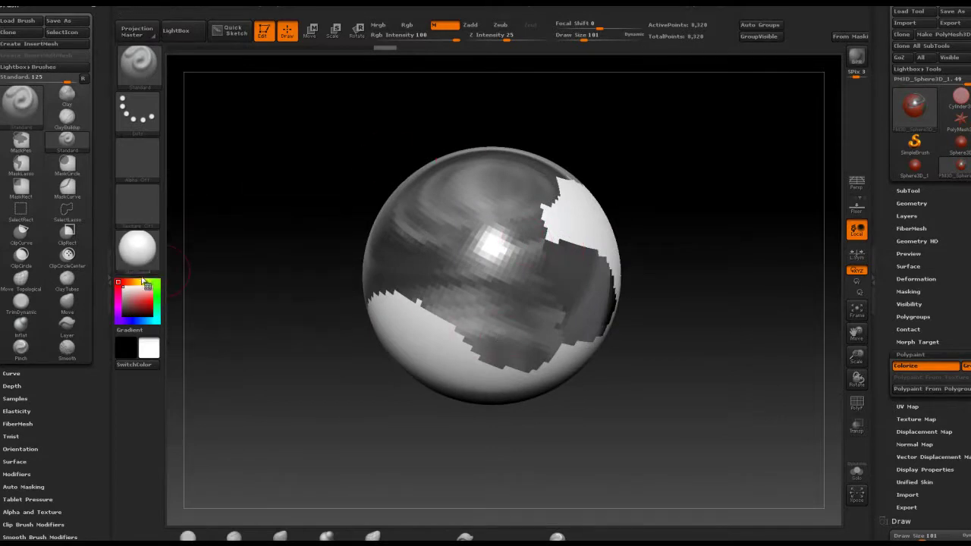
mouse_move(138, 274)
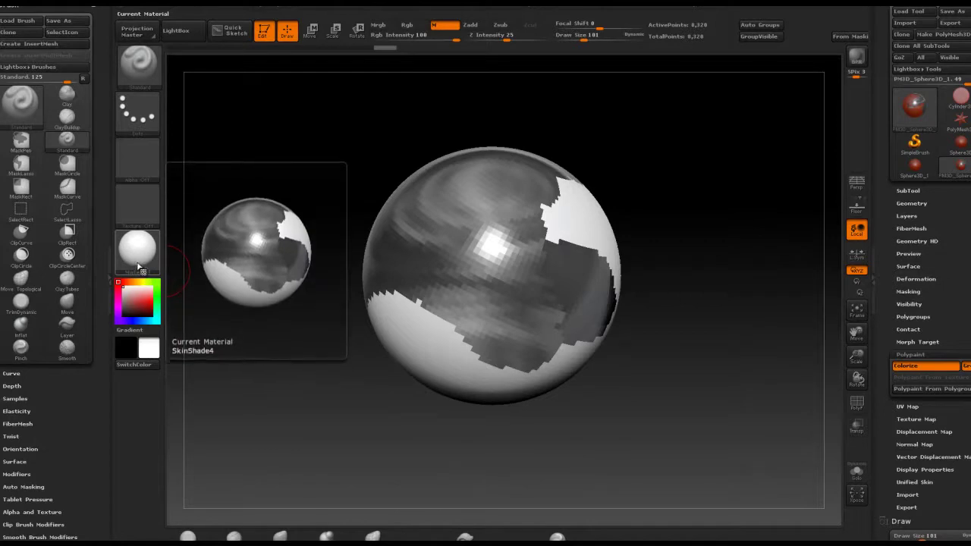
Switch the current material to Flat Color and inspect the painted and unpainted areas from several sides of the sphere
mouse_move(578, 139)
mouse_down()
mouse_move(597, 169)
mouse_move(570, 132)
mouse_up()
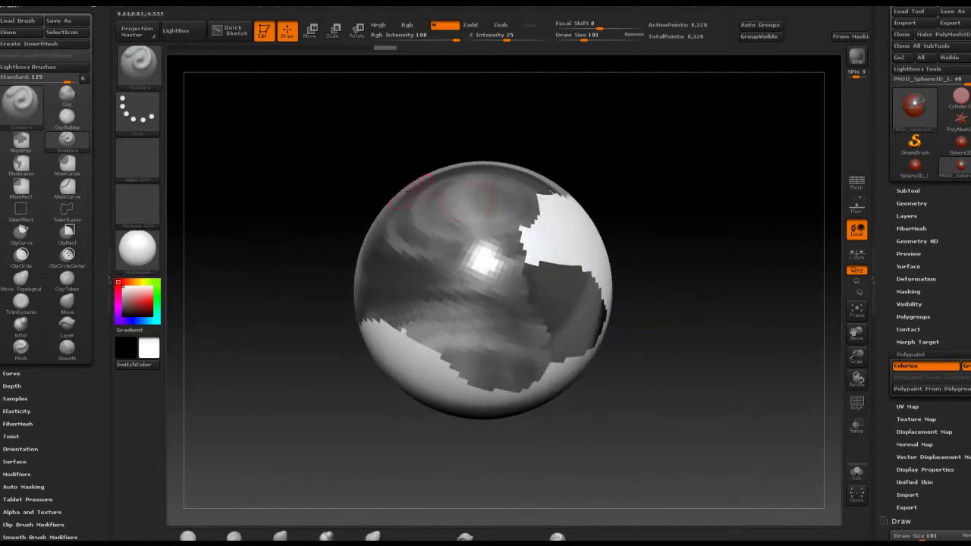
click(137, 249)
click(200, 432)
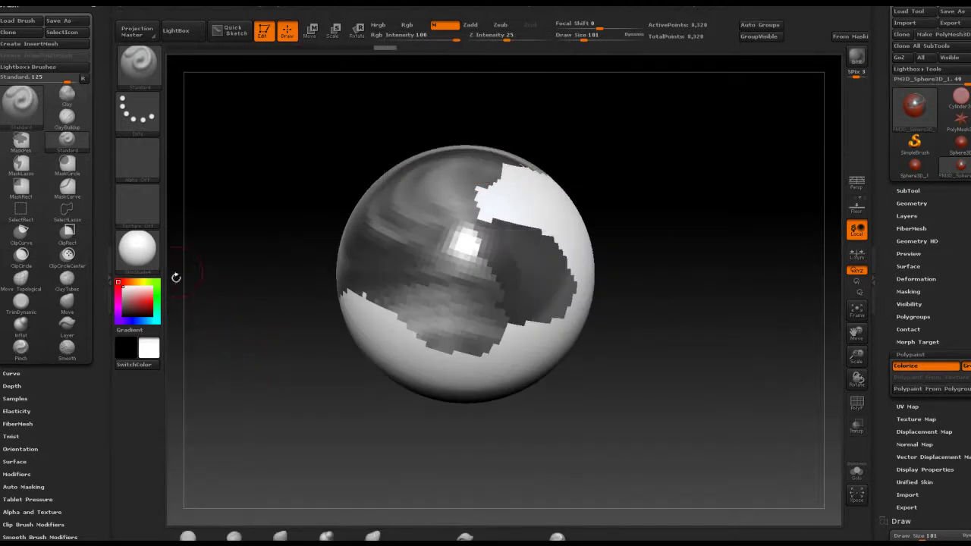
click(137, 248)
mouse_move(215, 315)
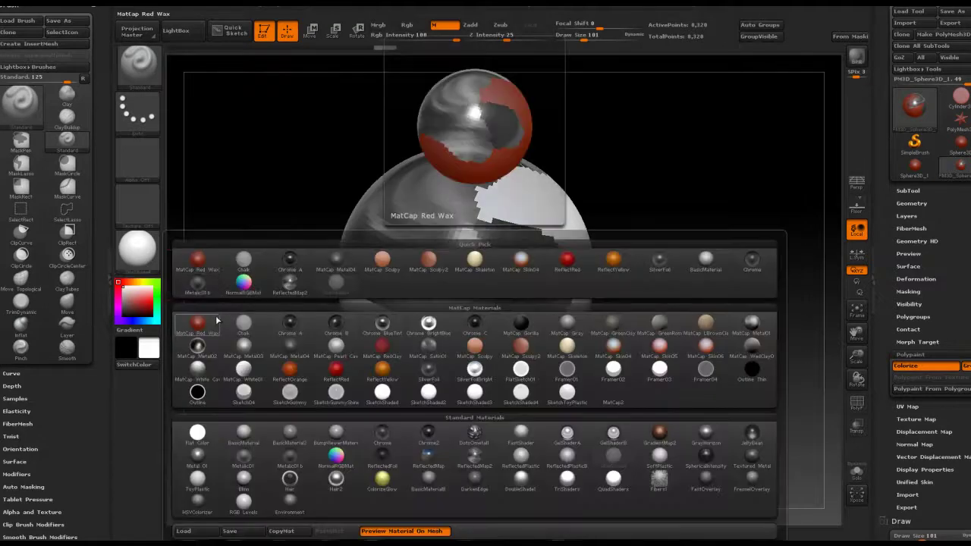
click(198, 434)
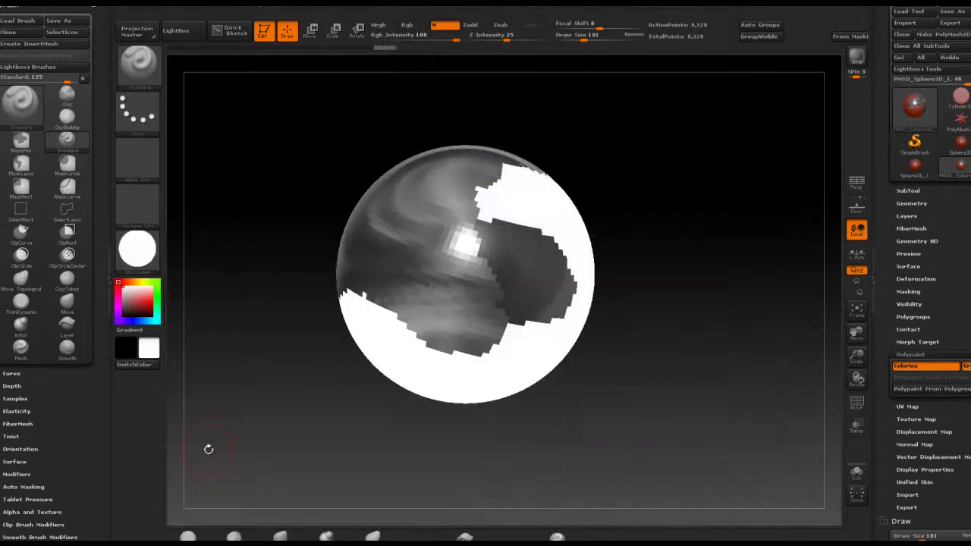
drag(205, 449, 350, 185)
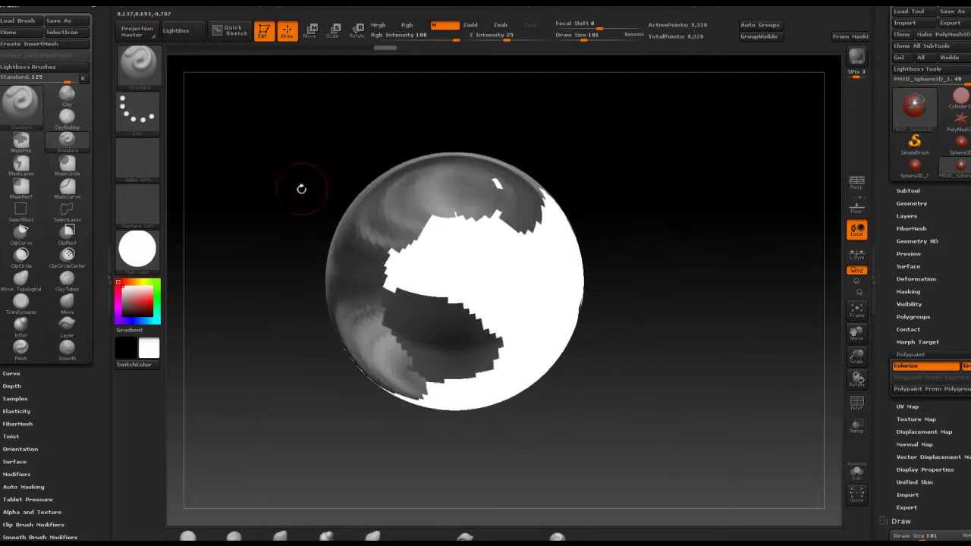
drag(269, 260, 265, 201)
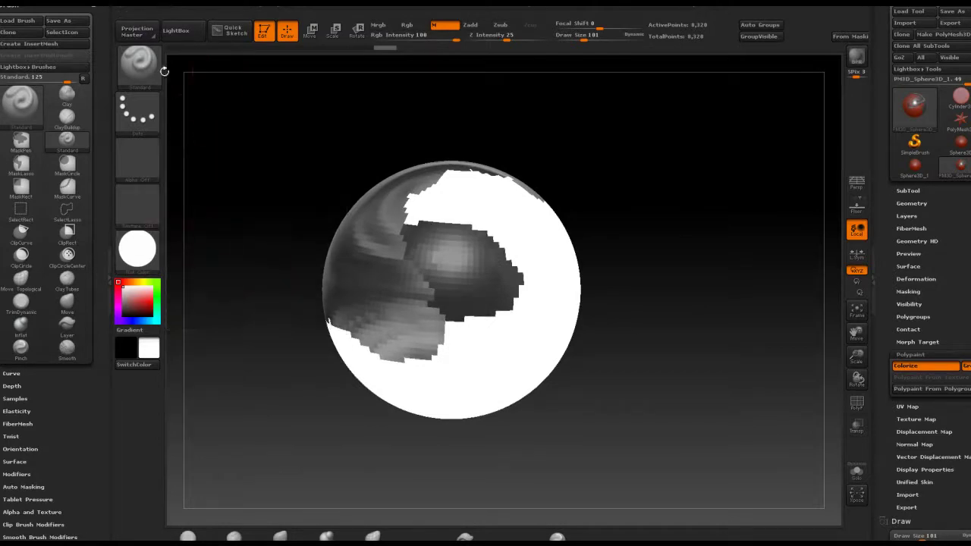
Fill the whole sphere with Flat Color to clear its painted materials, and test it with MatCap Red Wax and a white shaded material
click(161, 9)
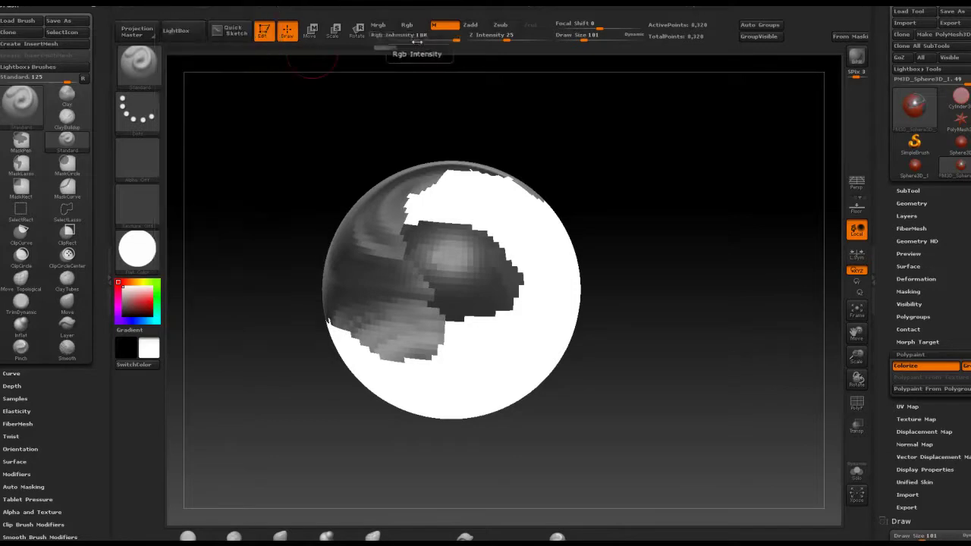
click(162, 8)
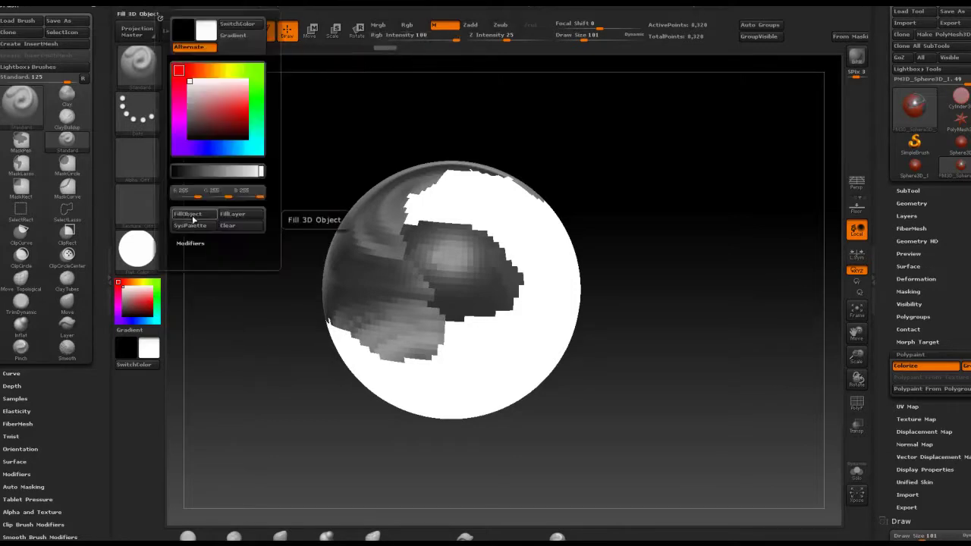
click(195, 219)
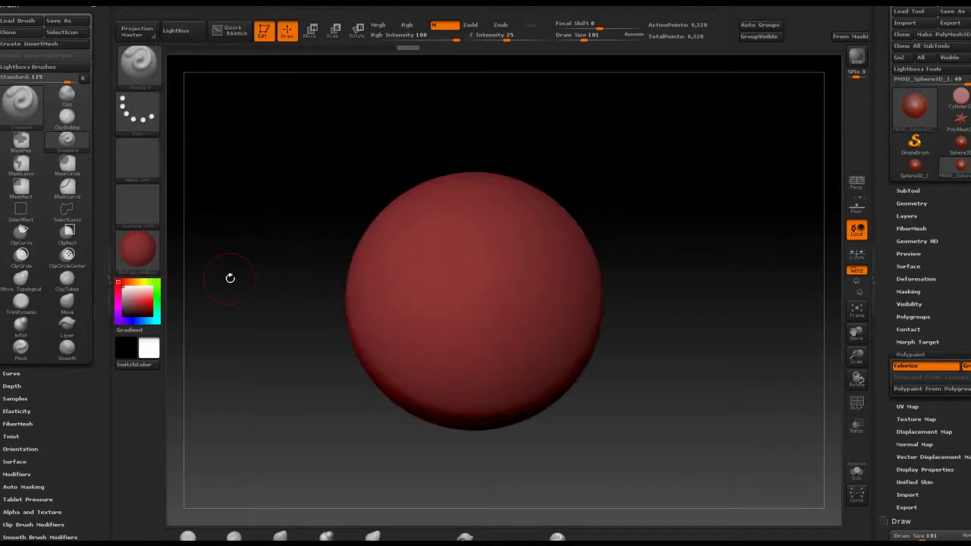
click(152, 258)
click(434, 418)
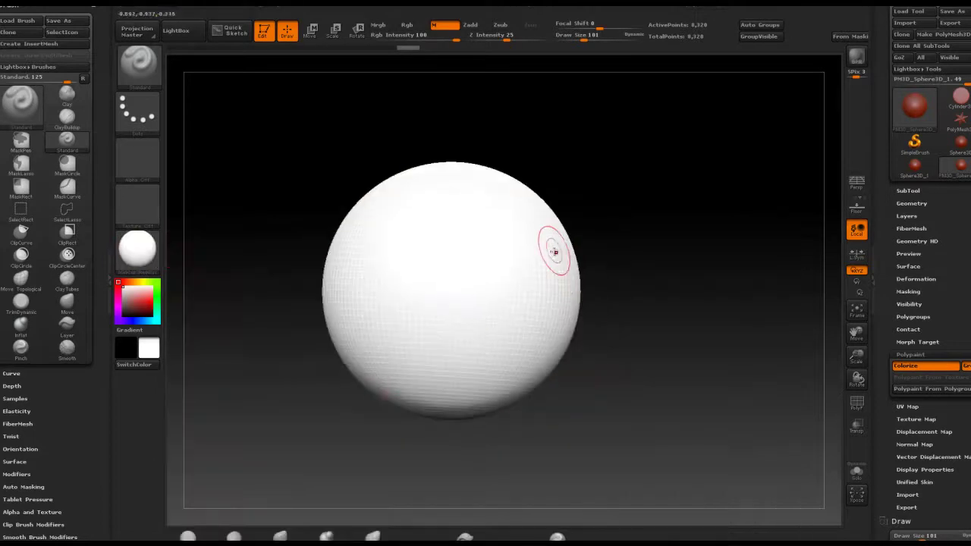